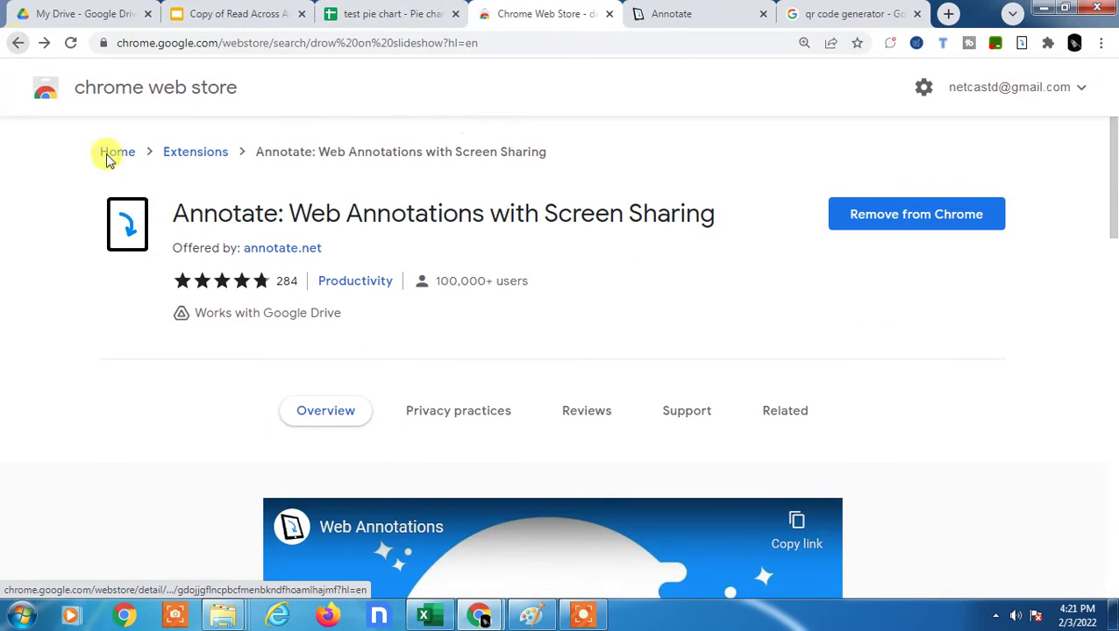
Step: Copy the "drow on slideshow" query from the Chrome Web Store search and clear it
click(129, 153)
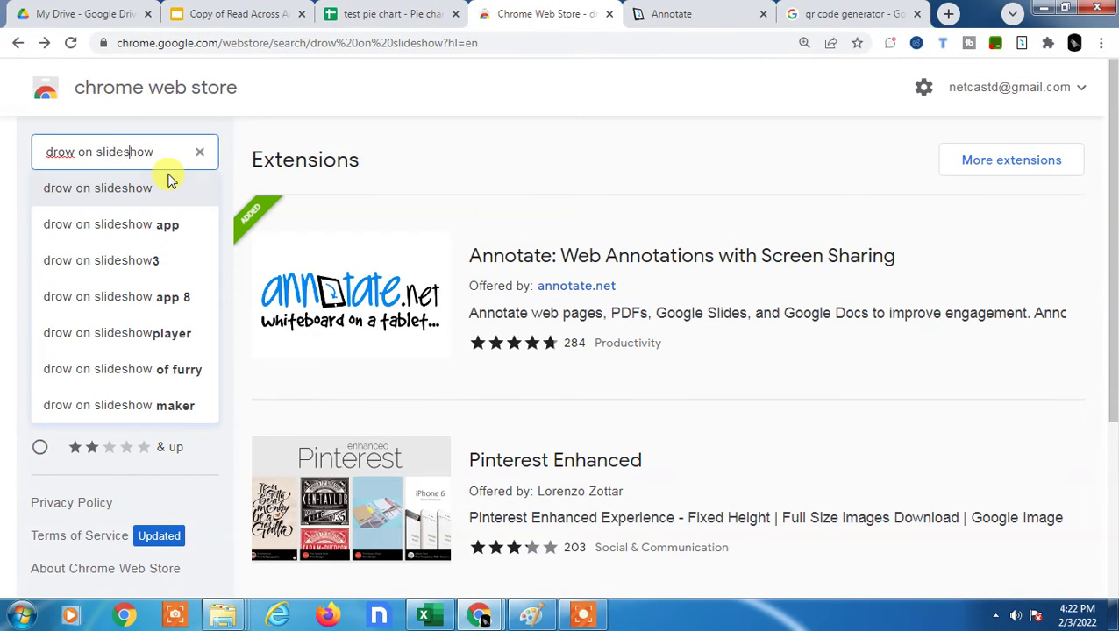
key(ctrl+a)
key(ctrl+c)
key(BackSpace)
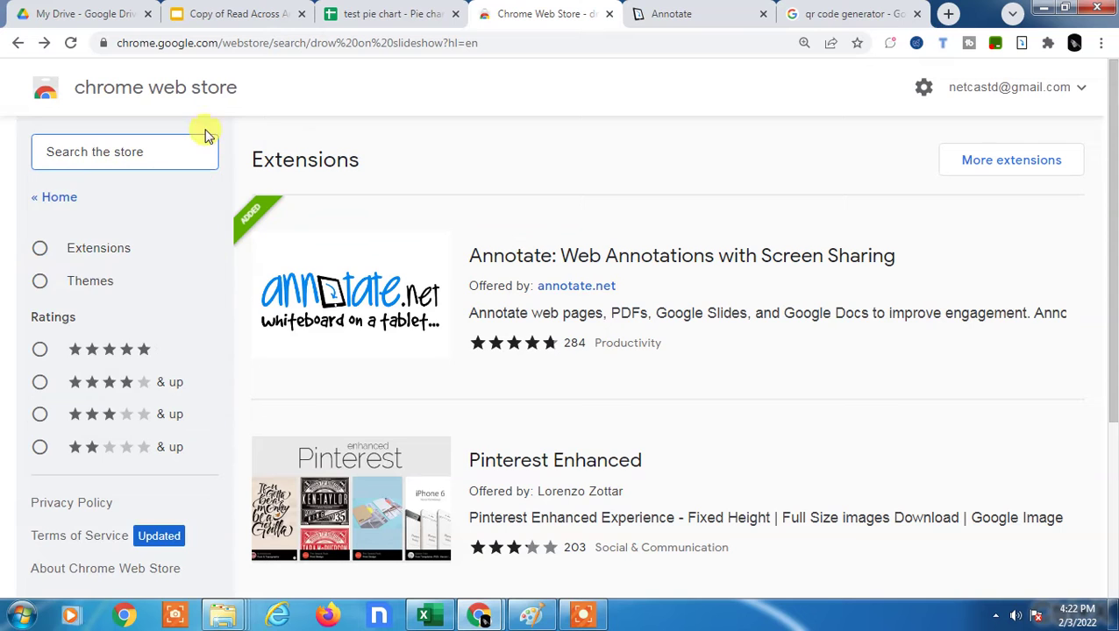
Step: Close the "test pie chart" spreadsheet and look through the slides of the Read Across America Day presentation, starting at slide 3
click(417, 11)
click(454, 14)
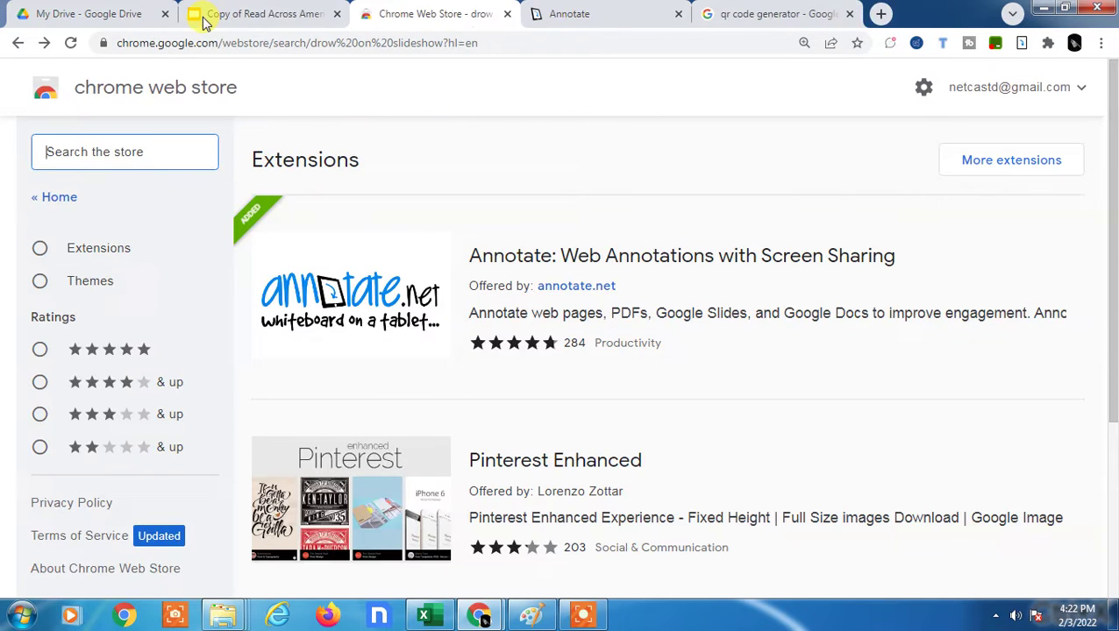
click(209, 12)
click(614, 137)
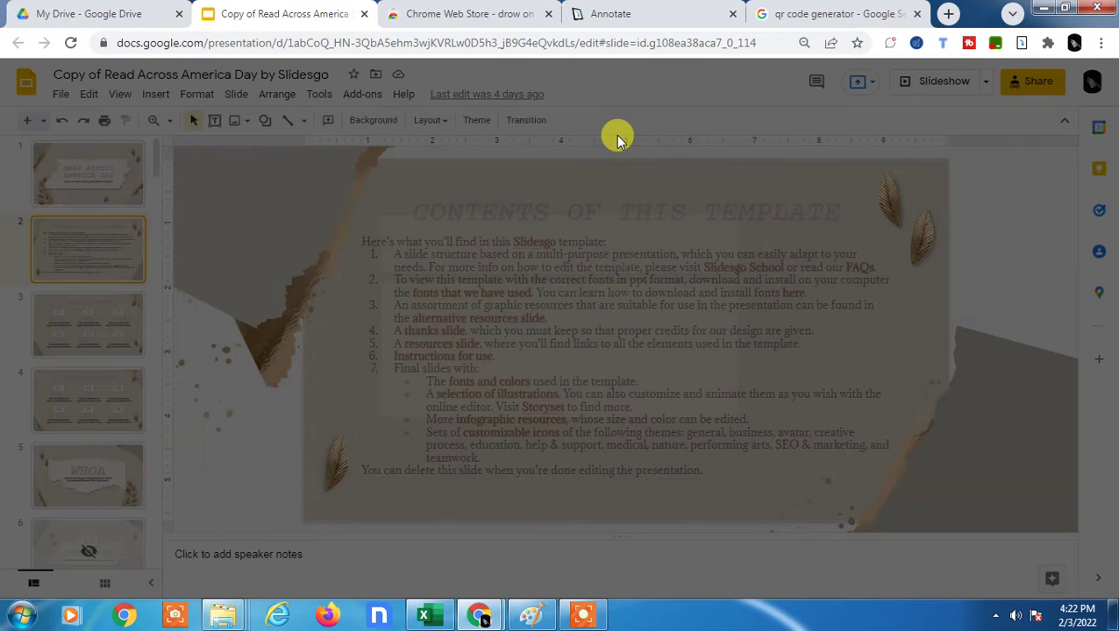
click(88, 325)
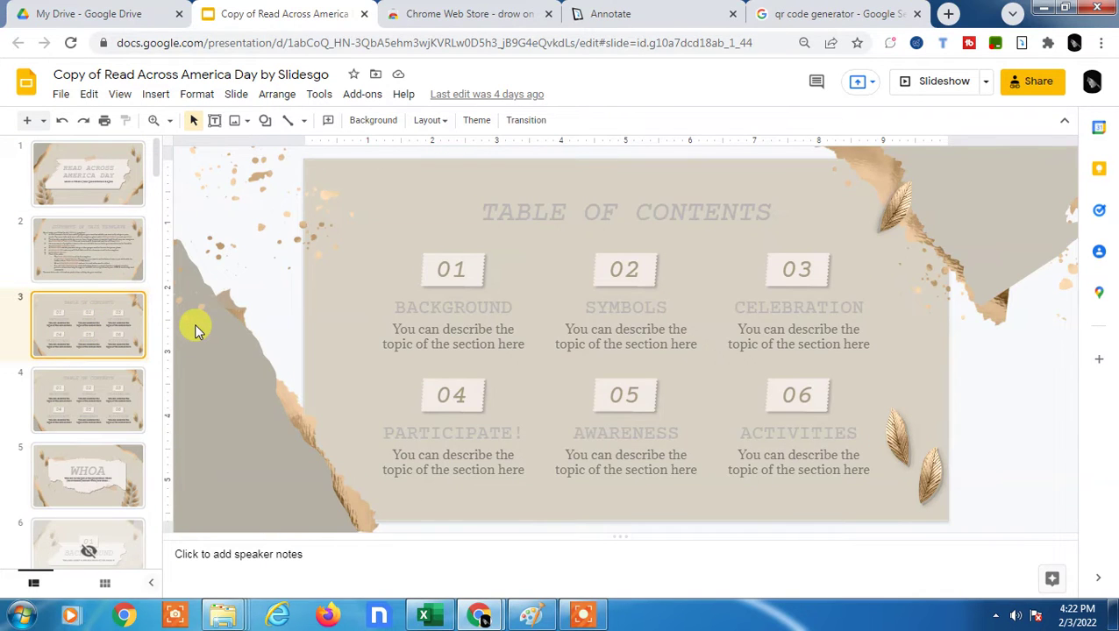
key(shift+Down)
key(shift+Down)
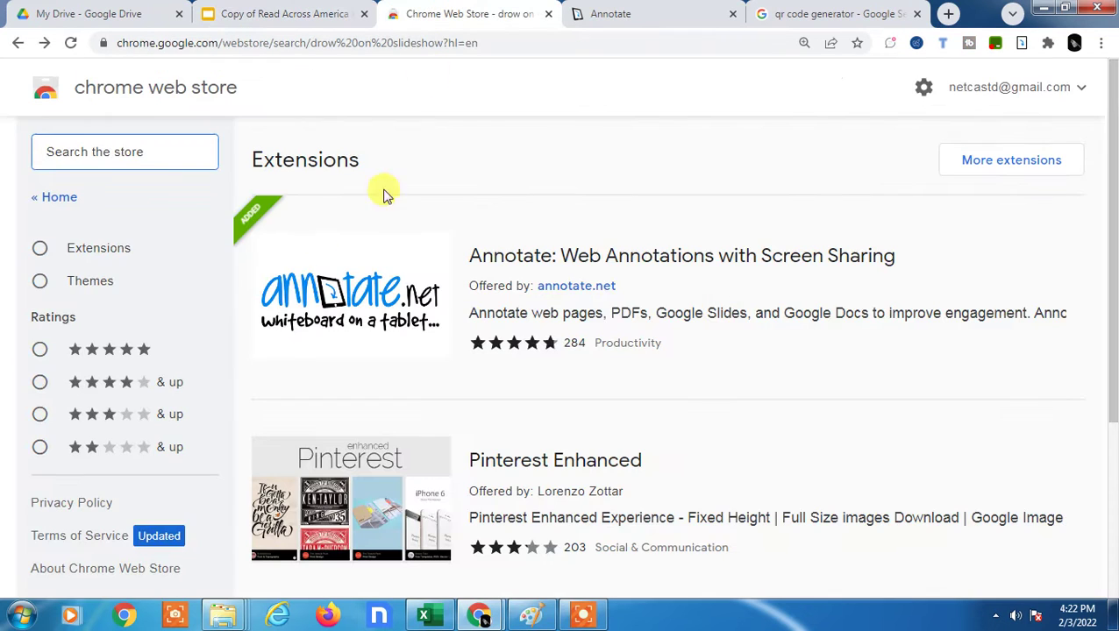
Step: Return to the Chrome Web Store, paste the copied query, correct it to "draw on slideshow" and run the search
key(ctrl+Tab)
click(61, 156)
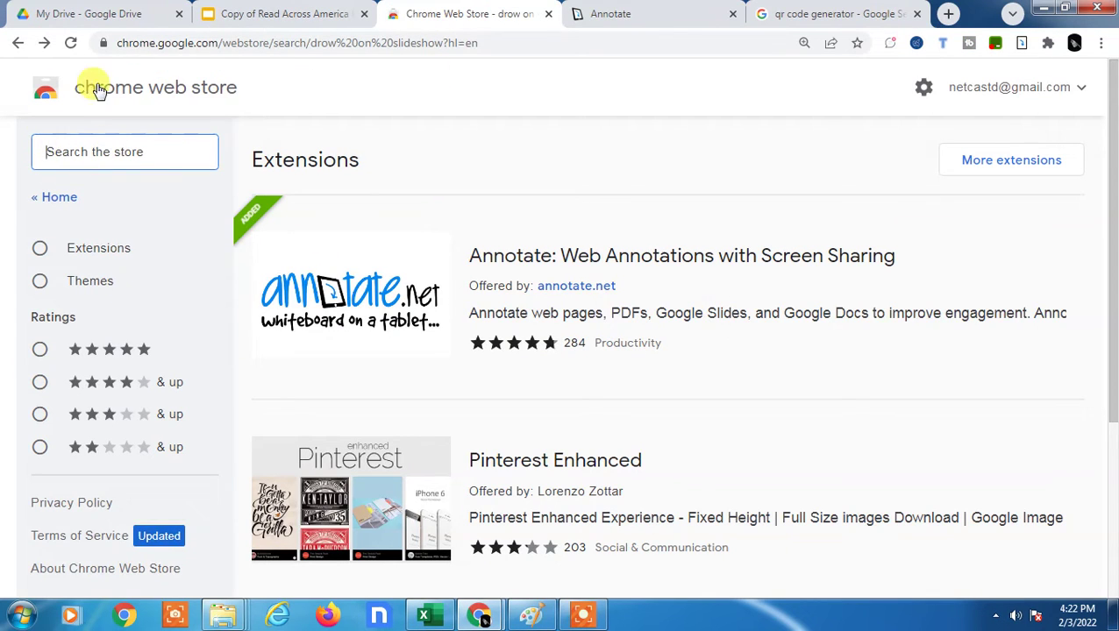
click(142, 144)
key(ctrl+v)
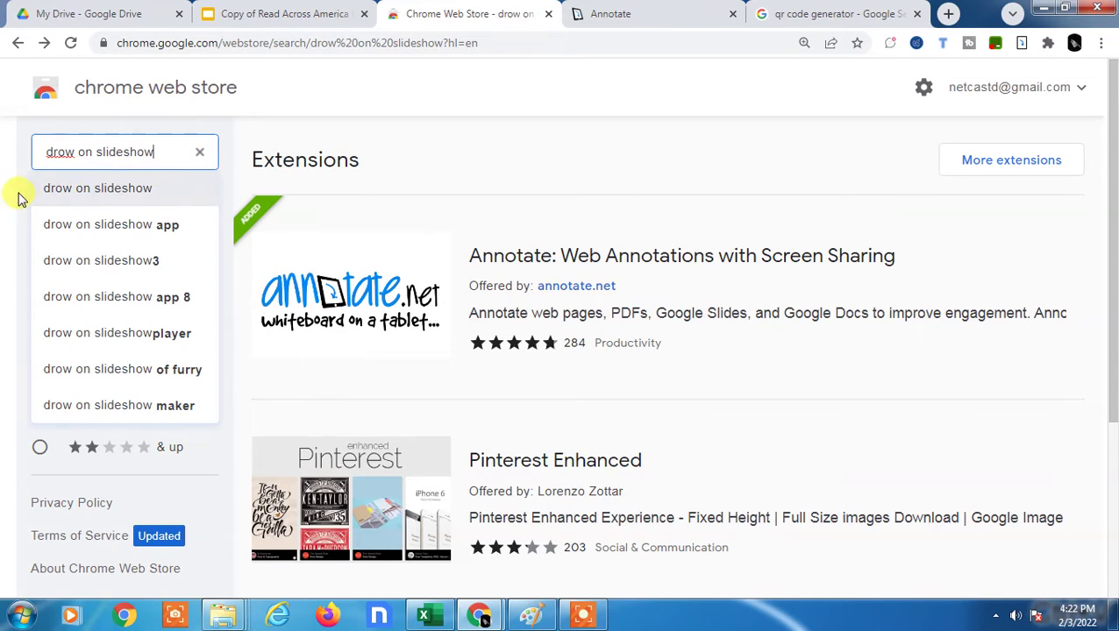
click(58, 152)
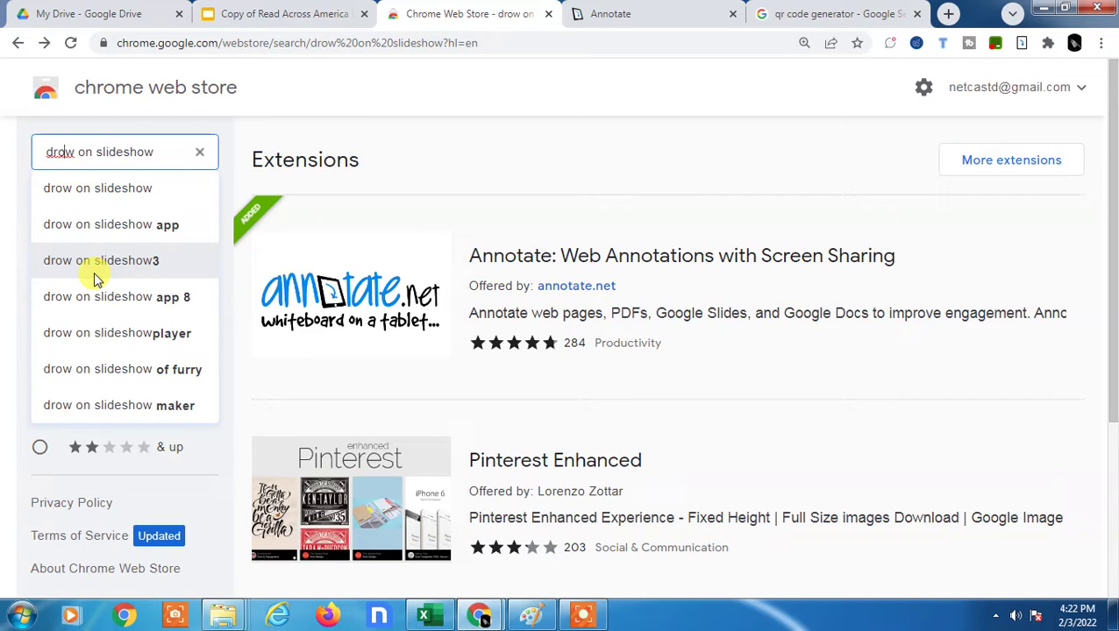
key(Delete)
text(a)
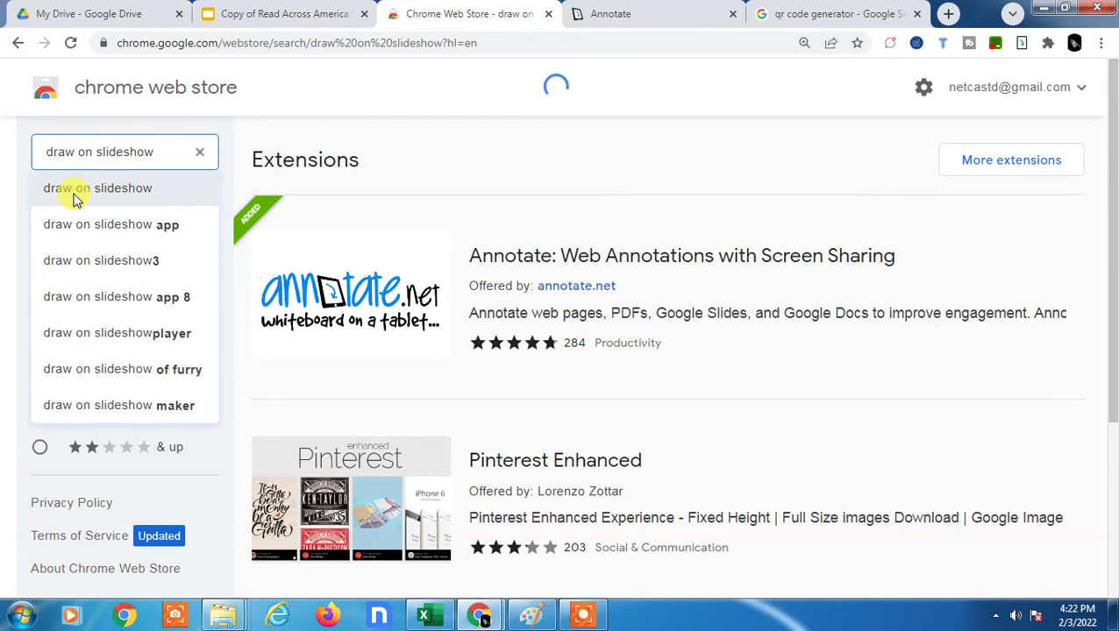
click(76, 189)
Step: Open the listing "Annotate: Web Annotations with Screen Sharing", and check the Annotate page and the browser's installed extensions
scroll(754, 307, down, 3)
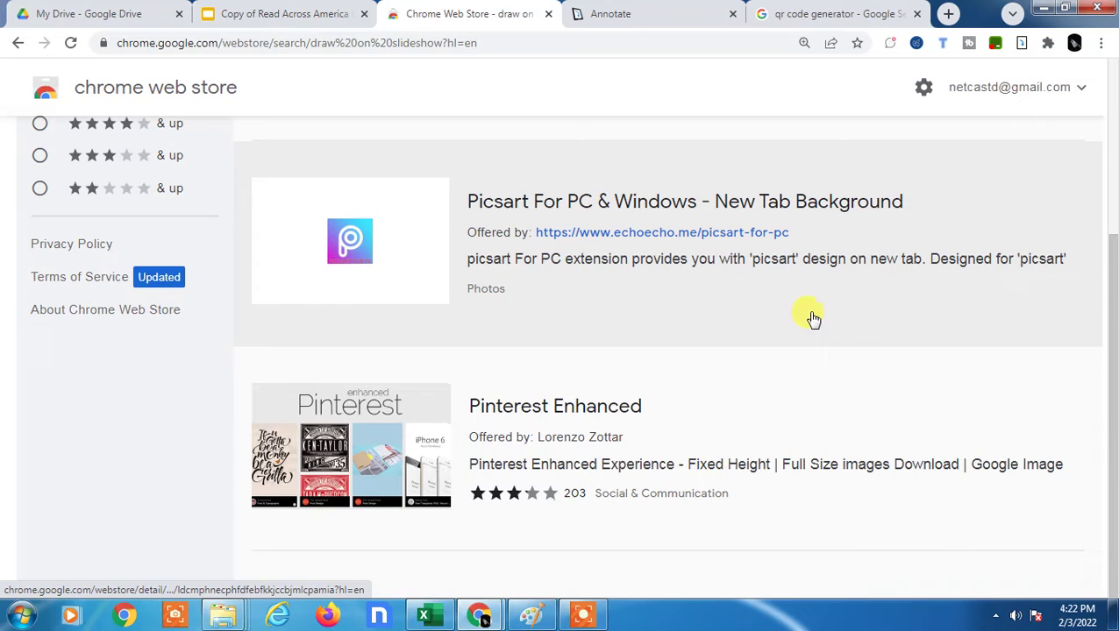
scroll(908, 408, up, 3)
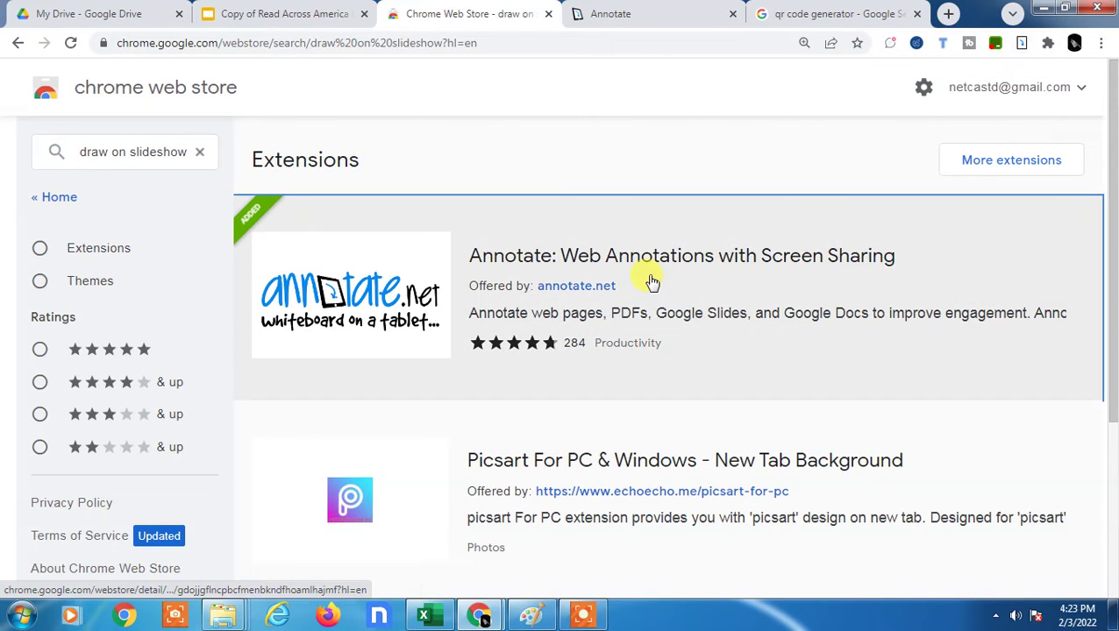
click(852, 252)
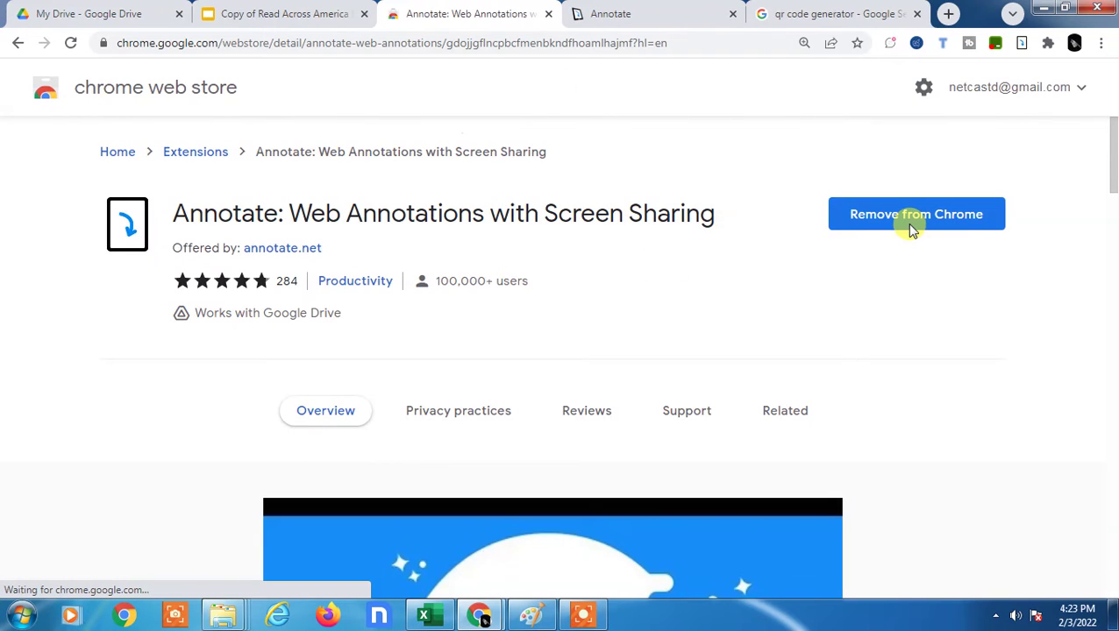
click(654, 9)
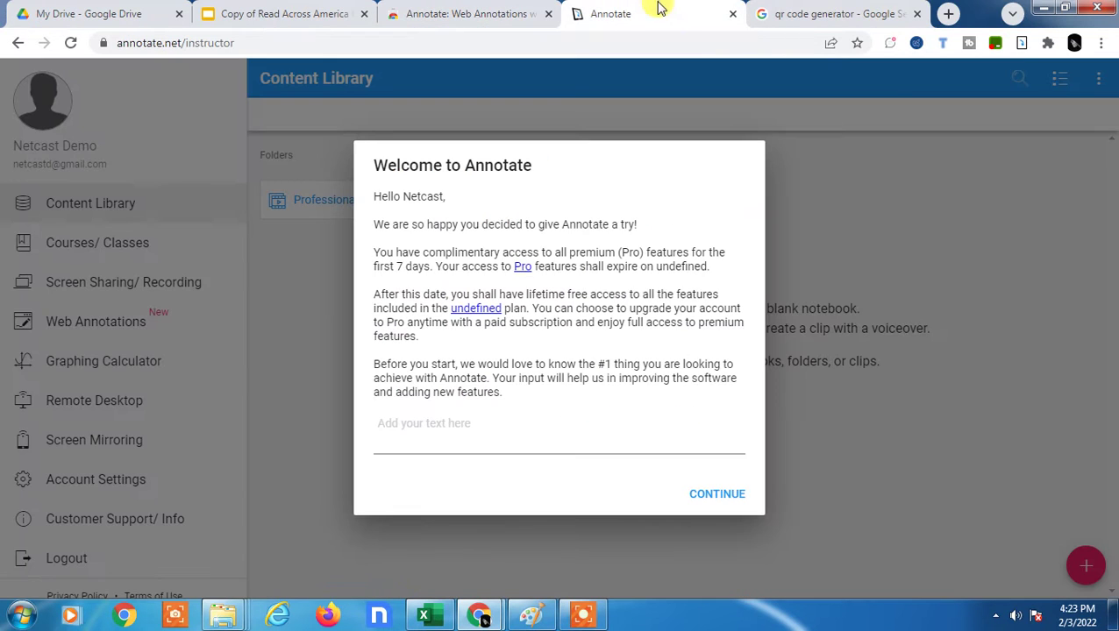
click(1049, 44)
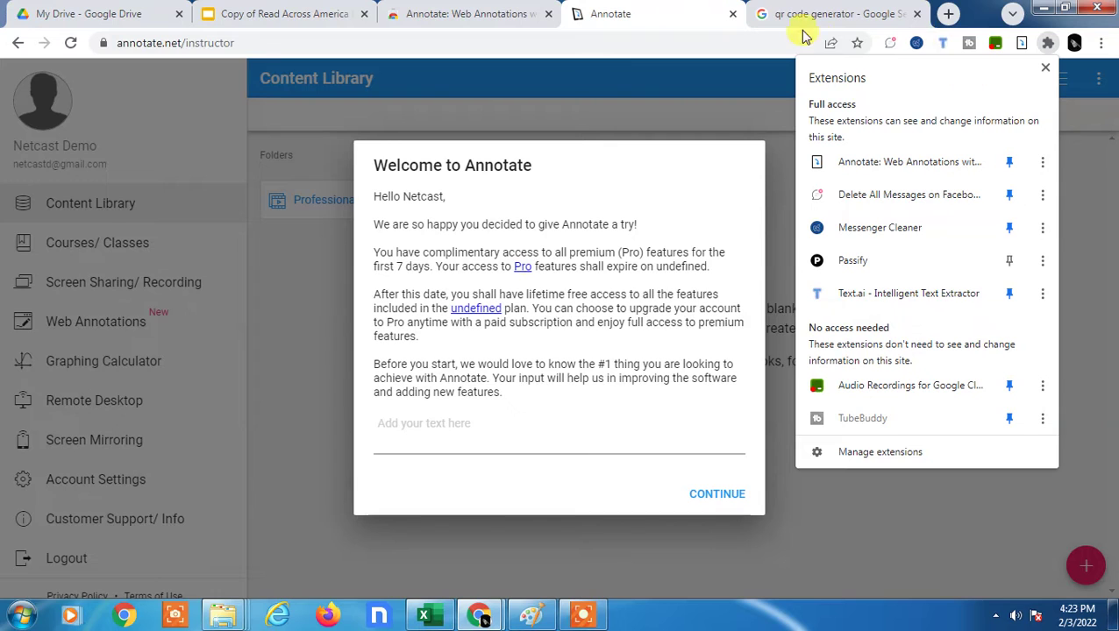
Step: Switch to the Read Across America Day presentation and turn on "Show toolbar" for the Annotate extension
click(1021, 44)
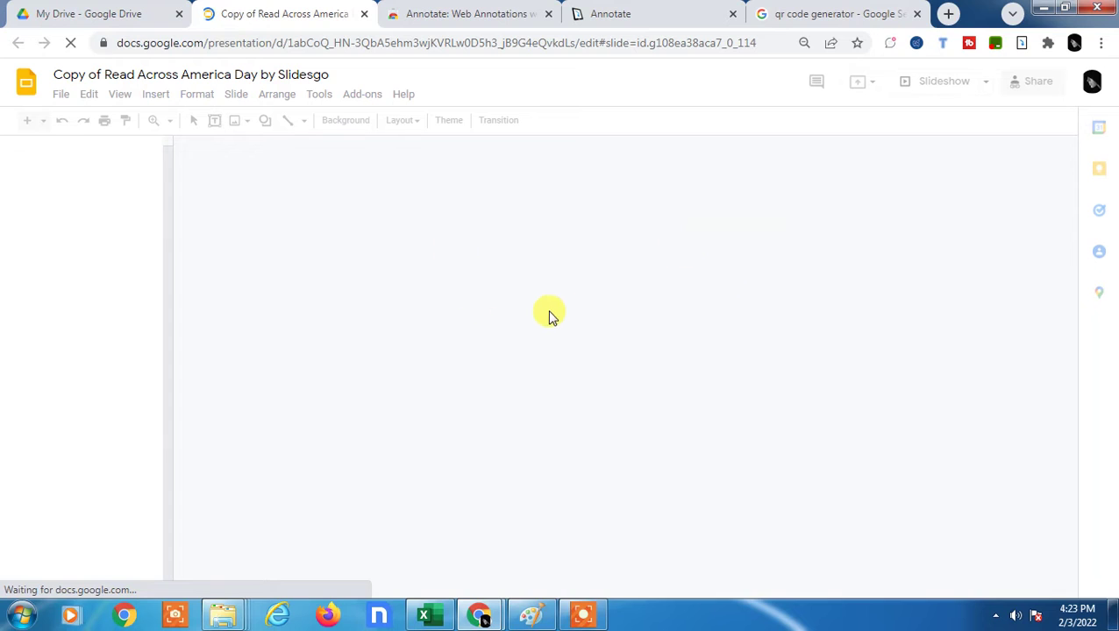
click(1021, 46)
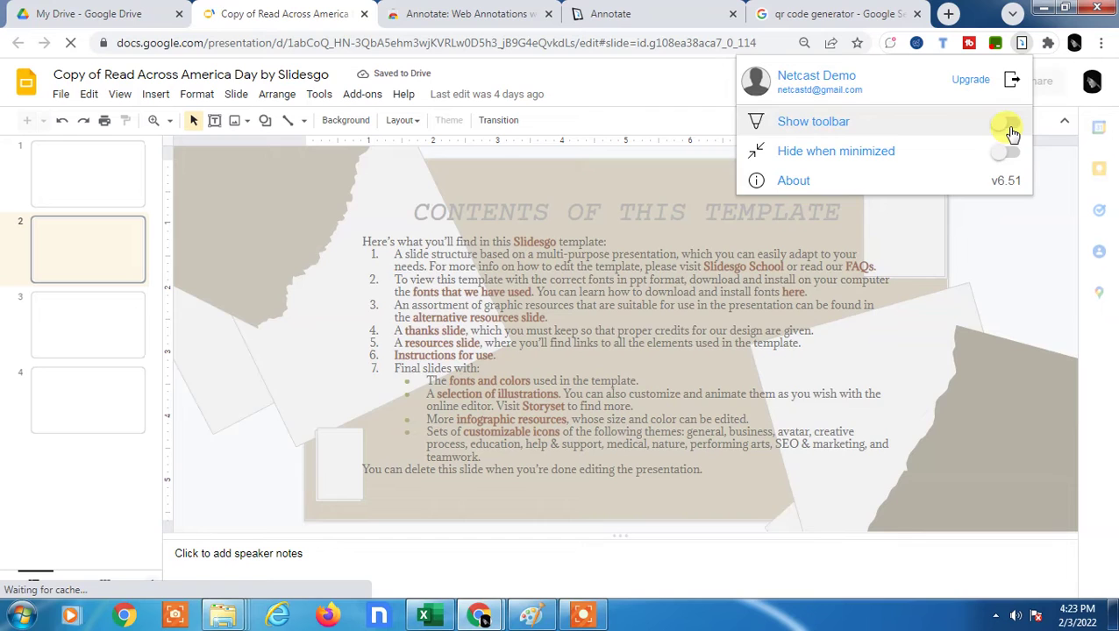
click(1010, 128)
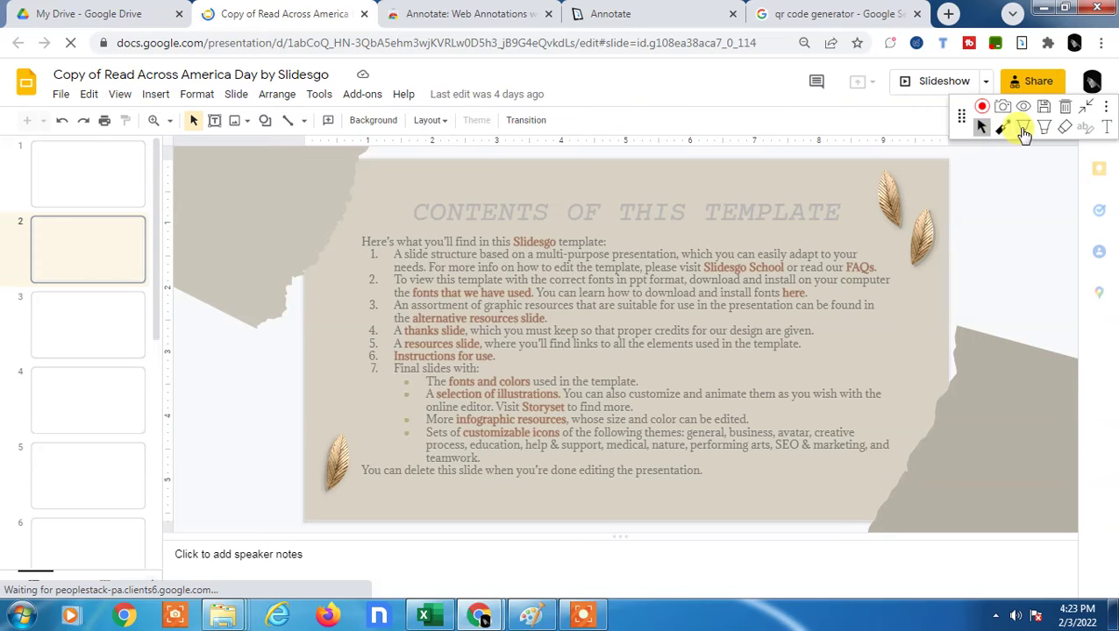
Step: Underline the title "CONTENTS OF THIS TEMPLATE" on slide 2 with the pen in yellow-orange and in red
click(1024, 129)
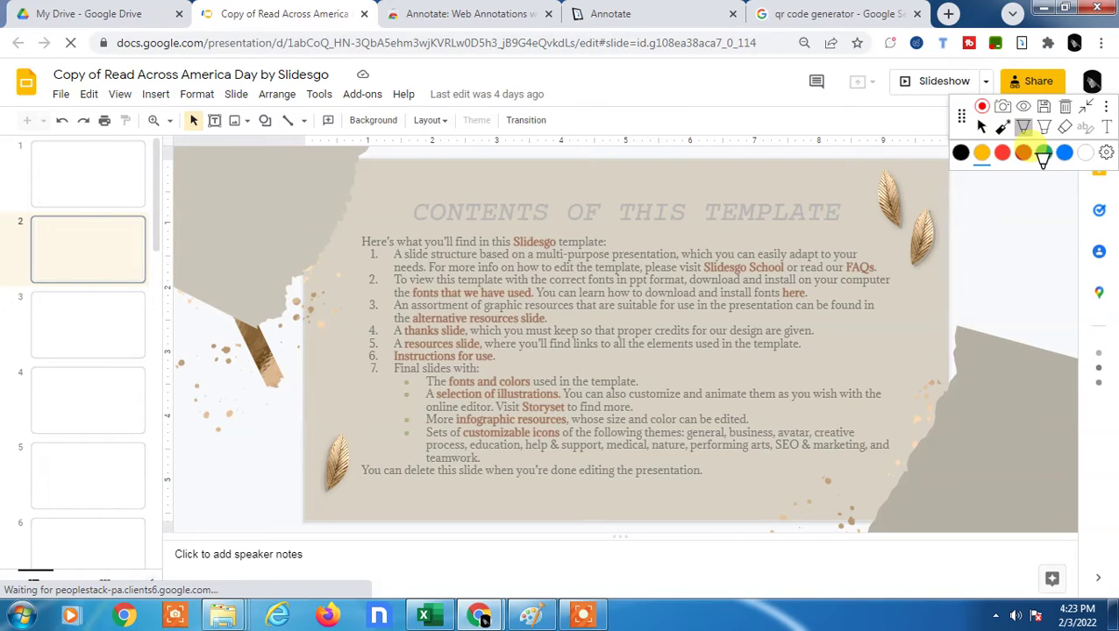
drag(520, 210, 719, 215)
click(1002, 153)
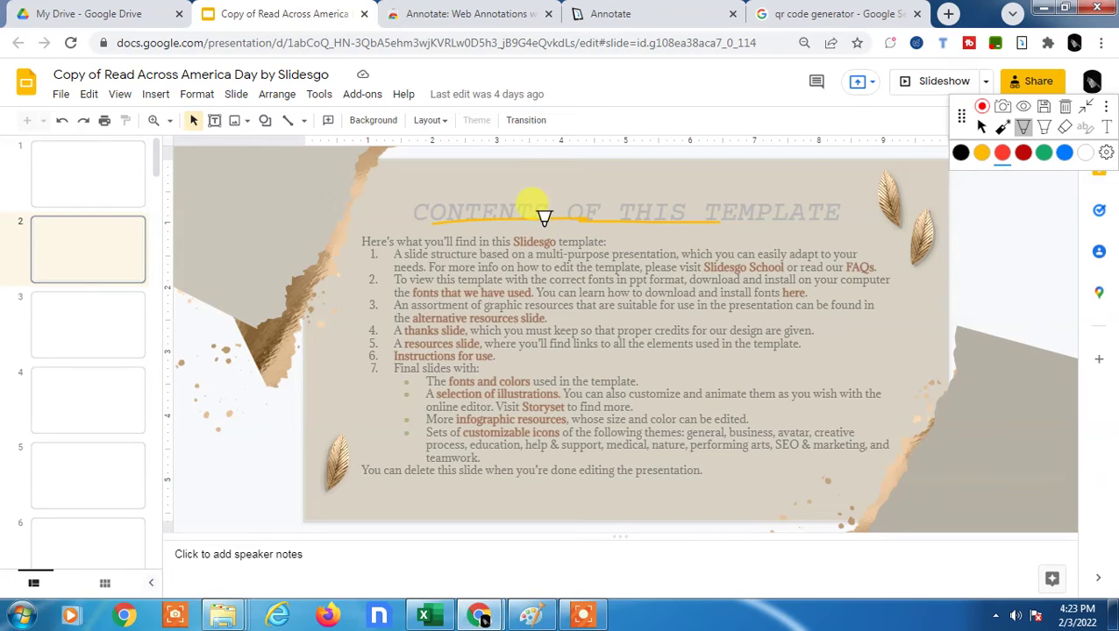
drag(544, 218, 824, 215)
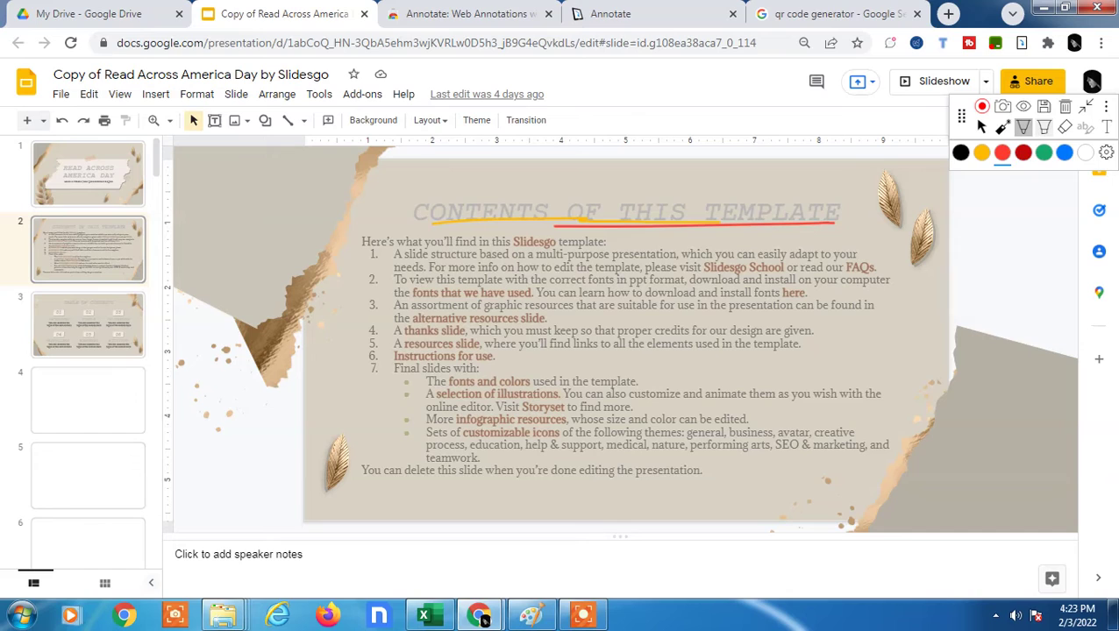
Step: Highlight the line "Here's what you'll find in this Slidesgo template:" and "needs. For more" in light yellow
click(1043, 127)
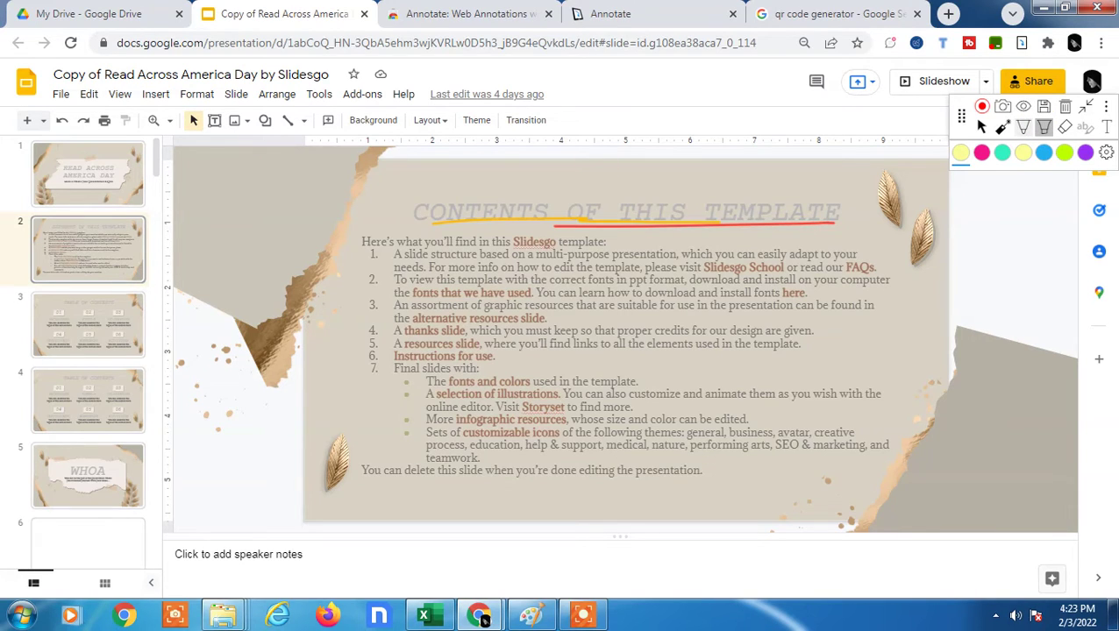
drag(361, 244, 532, 242)
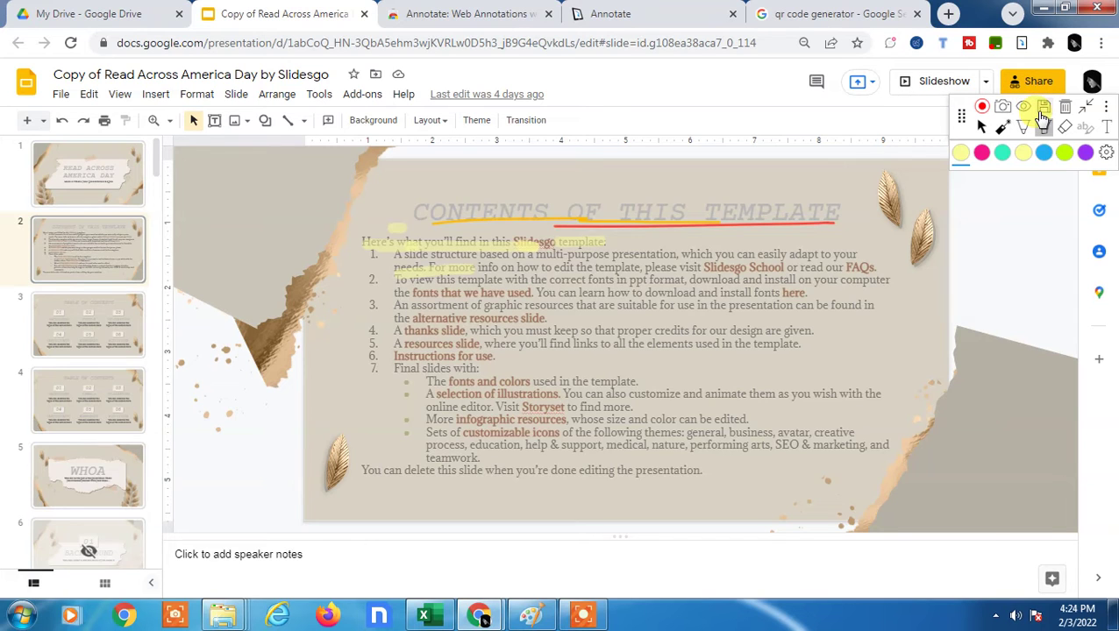
Step: Save the slide's annotations under the name "adsfasdfasdfsadf"
click(1044, 107)
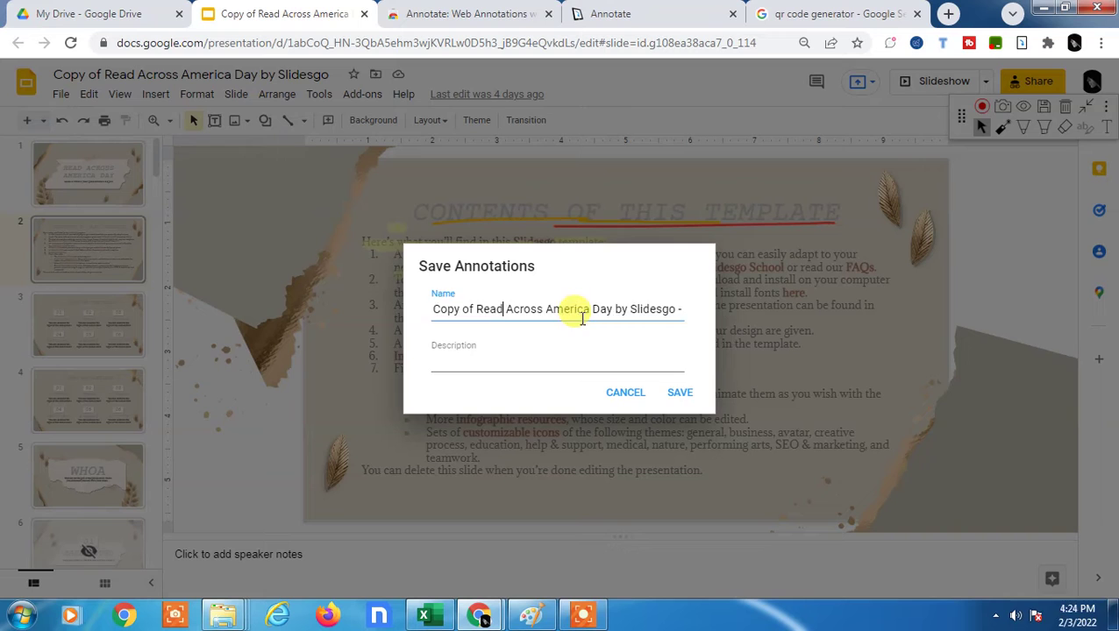
key(ctrl+a)
text(ads)
click(681, 393)
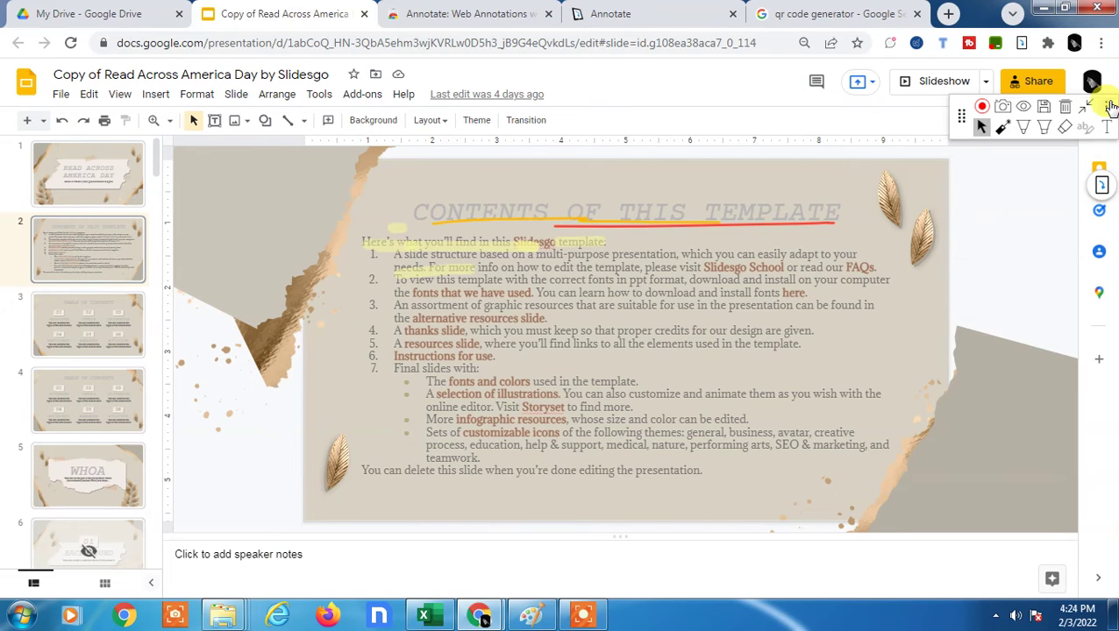
Step: Export the annotated slide as a file from Annotate's additional tools
click(1110, 106)
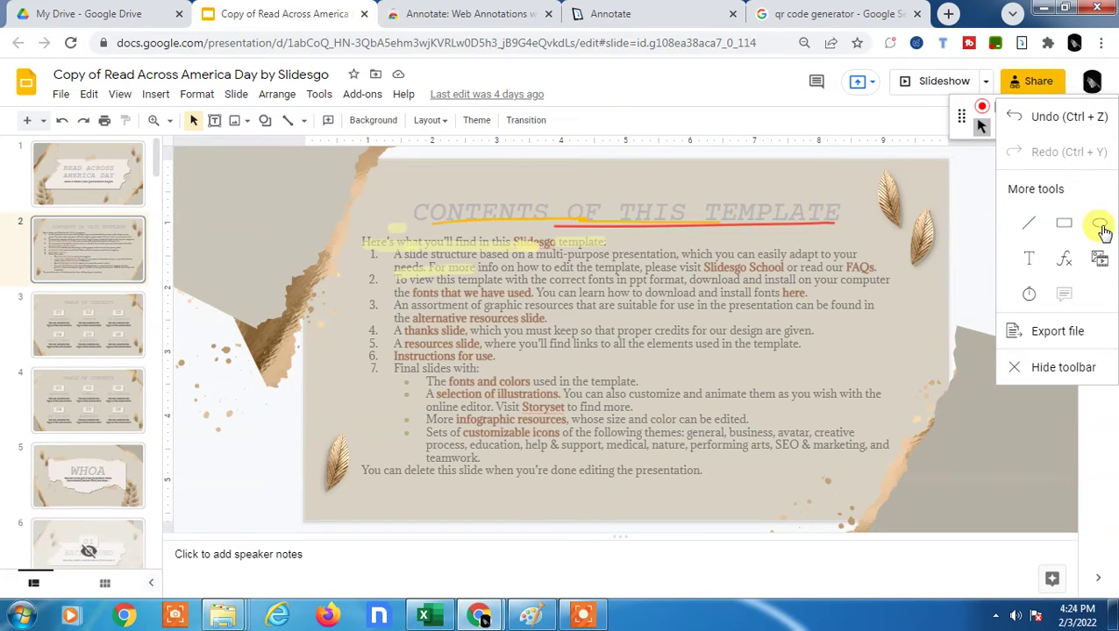
click(1038, 334)
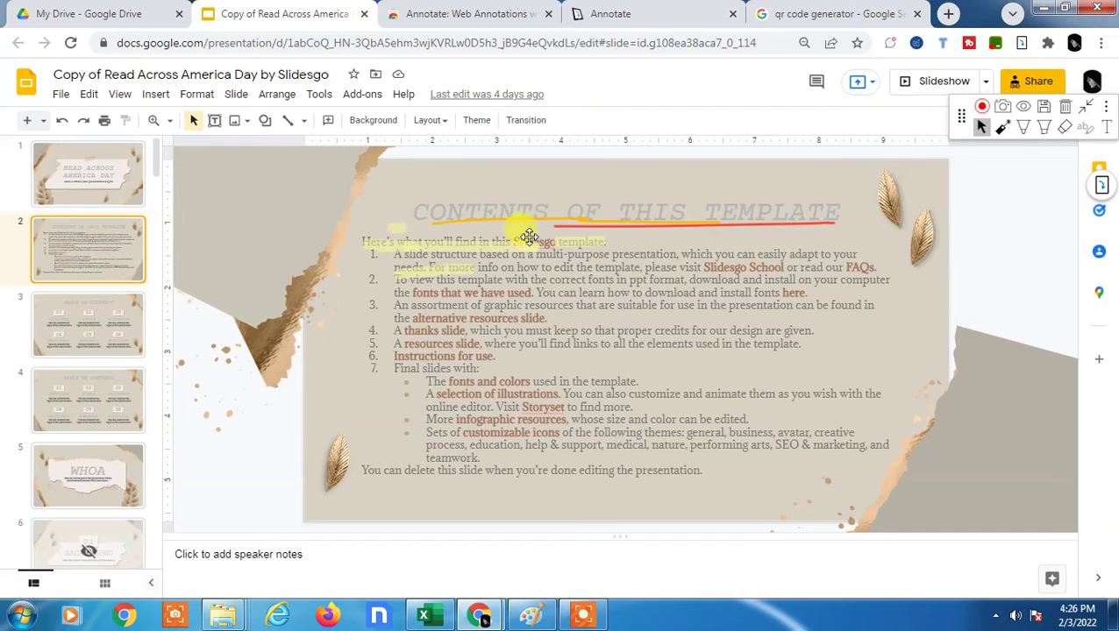
Step: Minimize the Annotate toolbar and view the list of saved annotations
click(1091, 111)
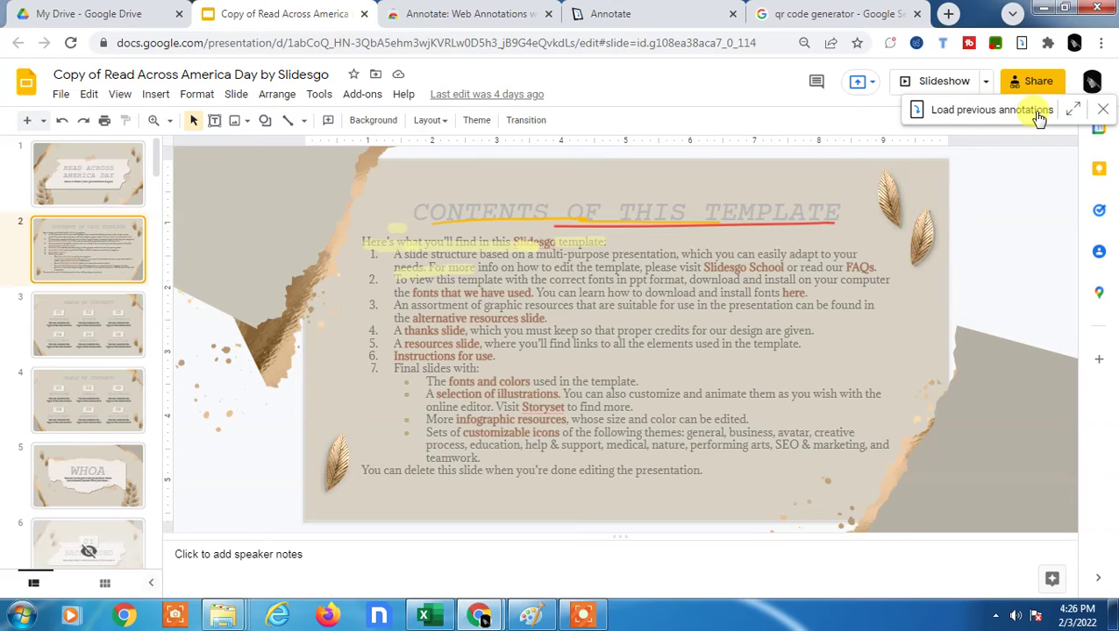
click(1009, 110)
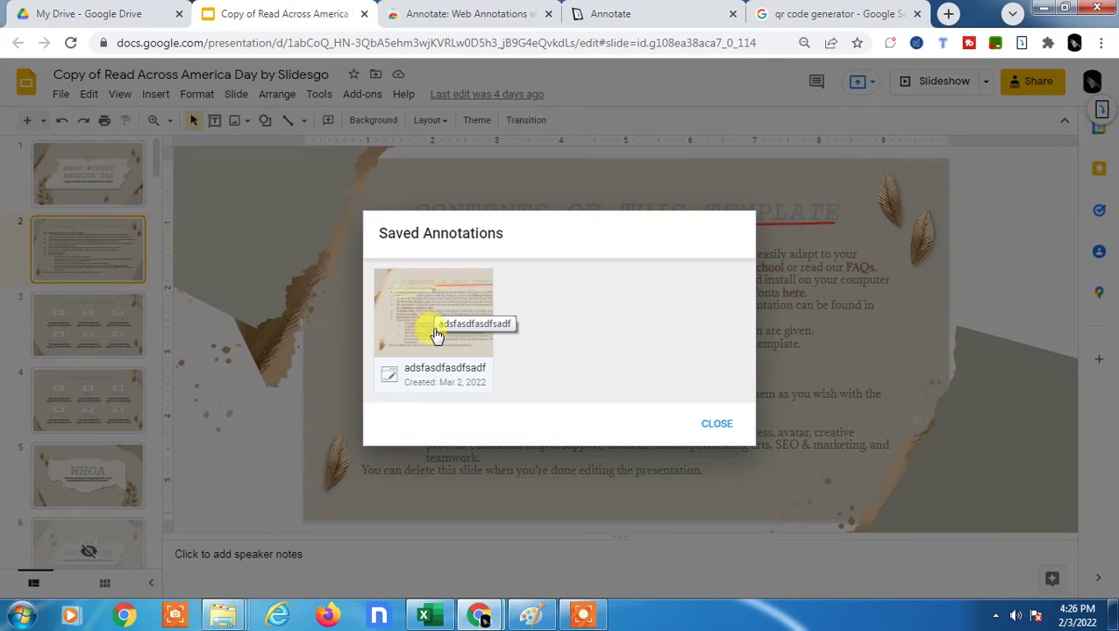
click(717, 424)
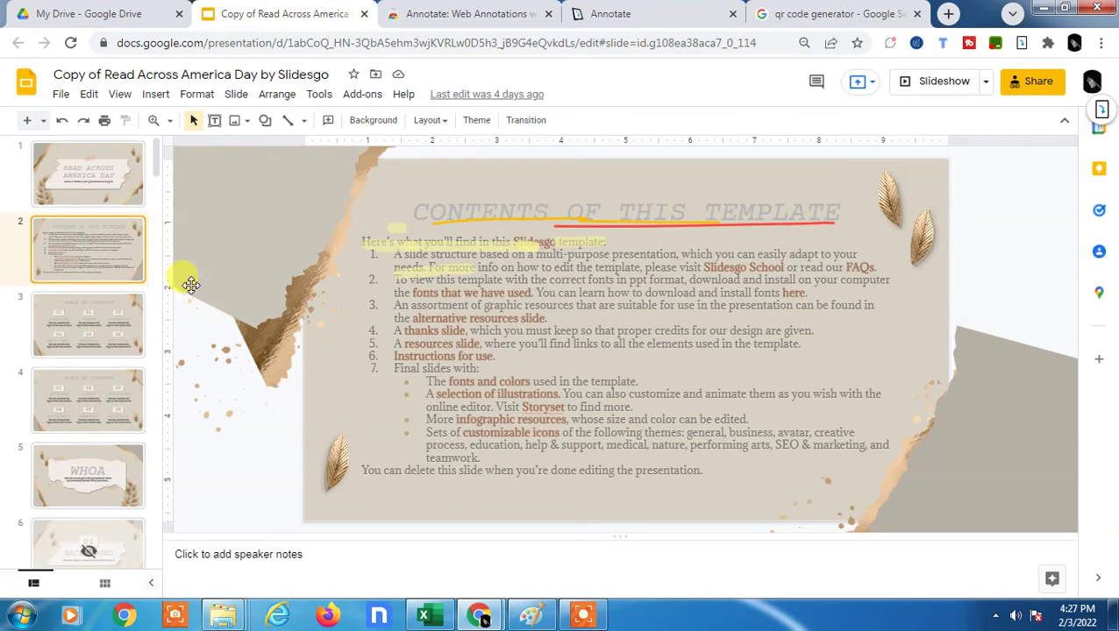
Step: View the Table of Contents slide, return to slide 2 and check the saved annotations again
click(79, 335)
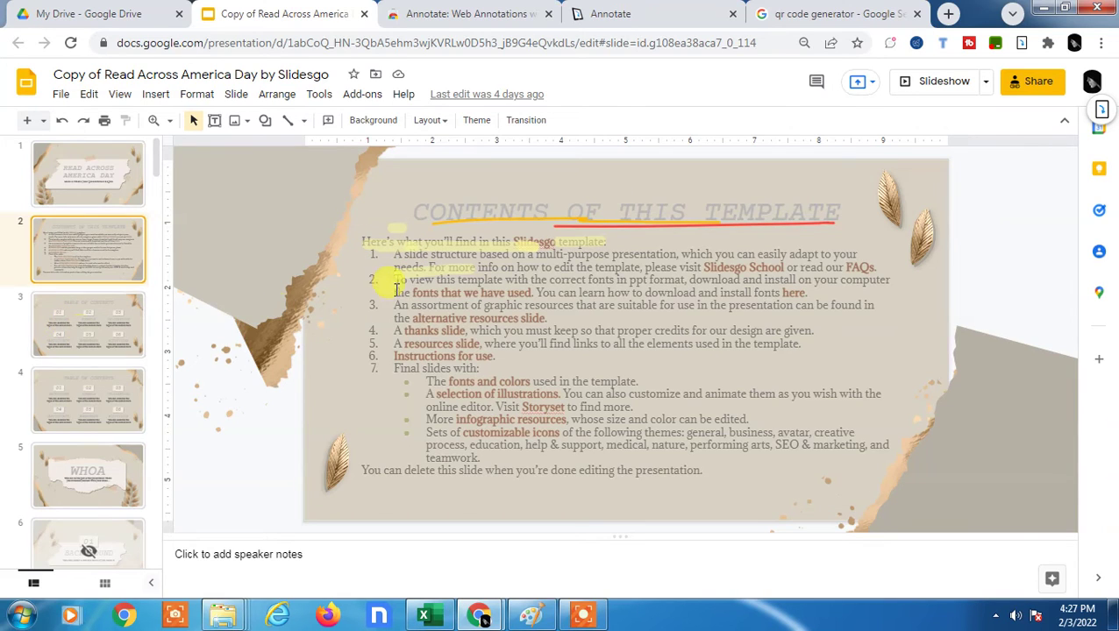
click(87, 423)
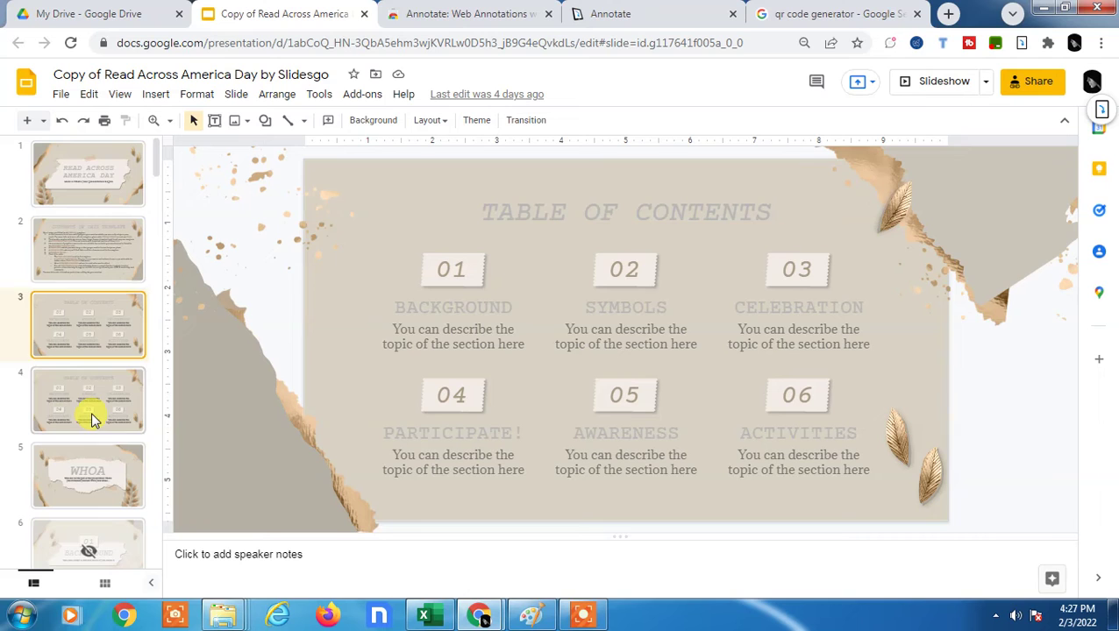
click(79, 243)
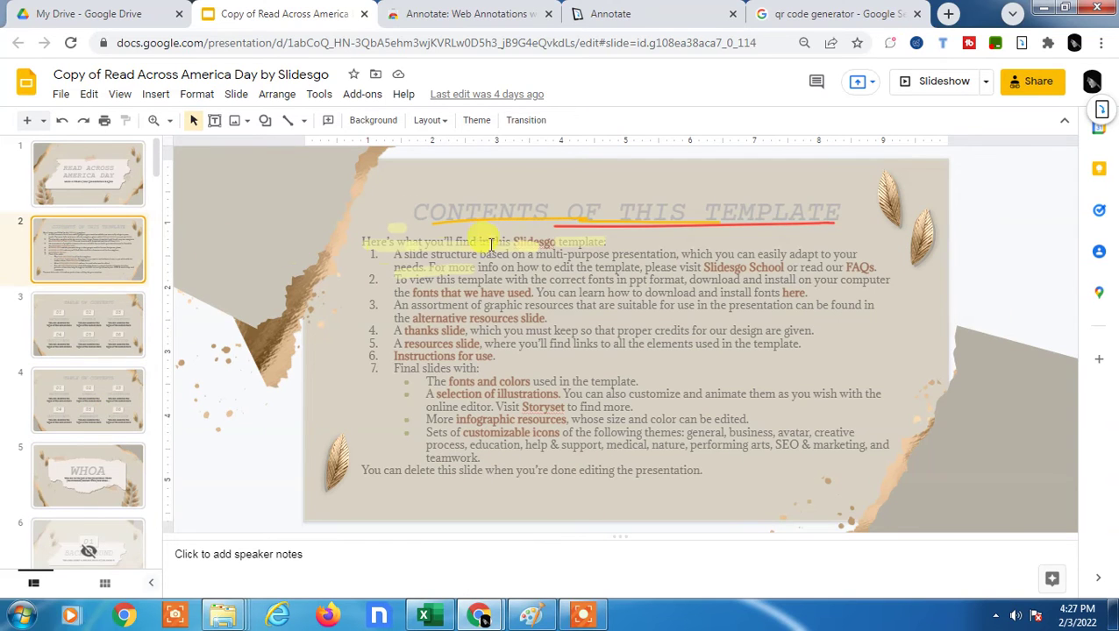
click(1100, 111)
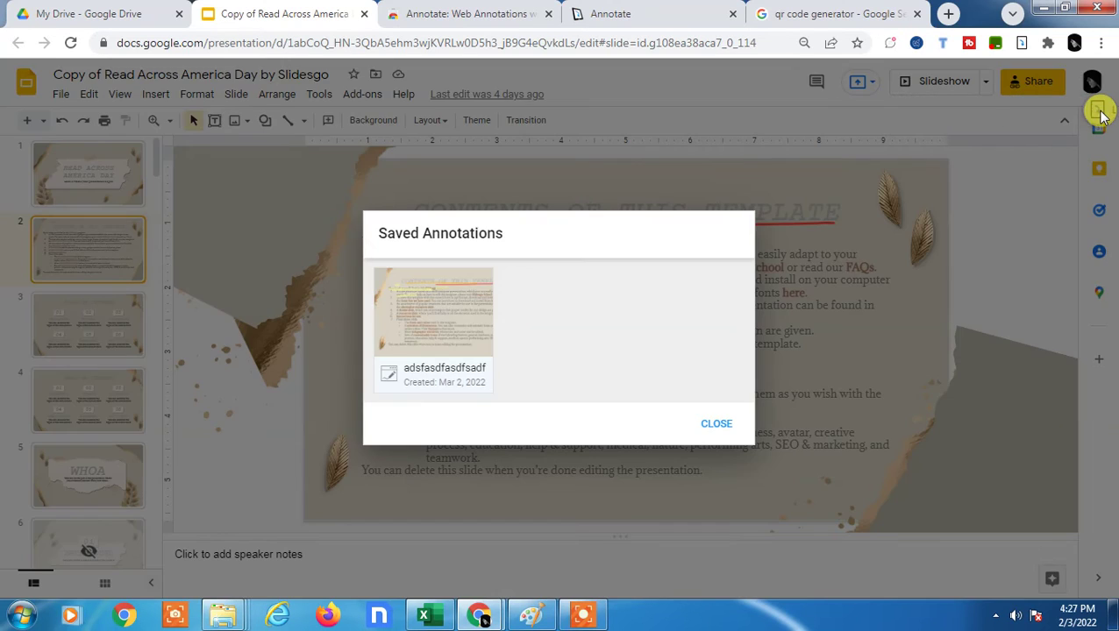
click(715, 426)
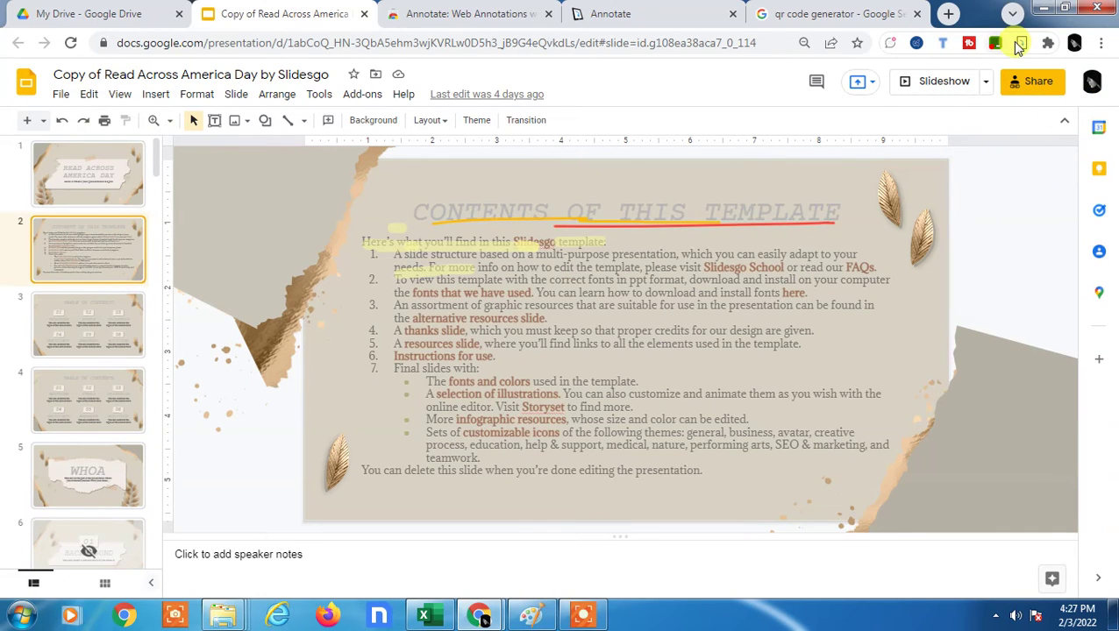
Step: Reopen the Annotate toolbar and draw a text box over the "Contents of this template" title on slide 2
click(1023, 44)
click(1009, 120)
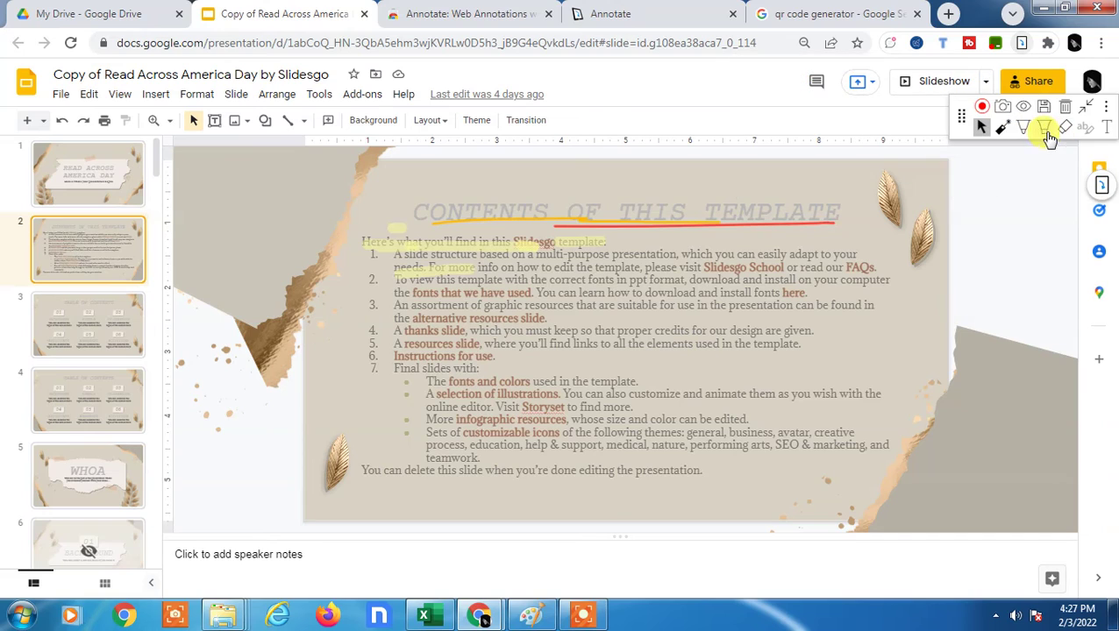
click(1107, 129)
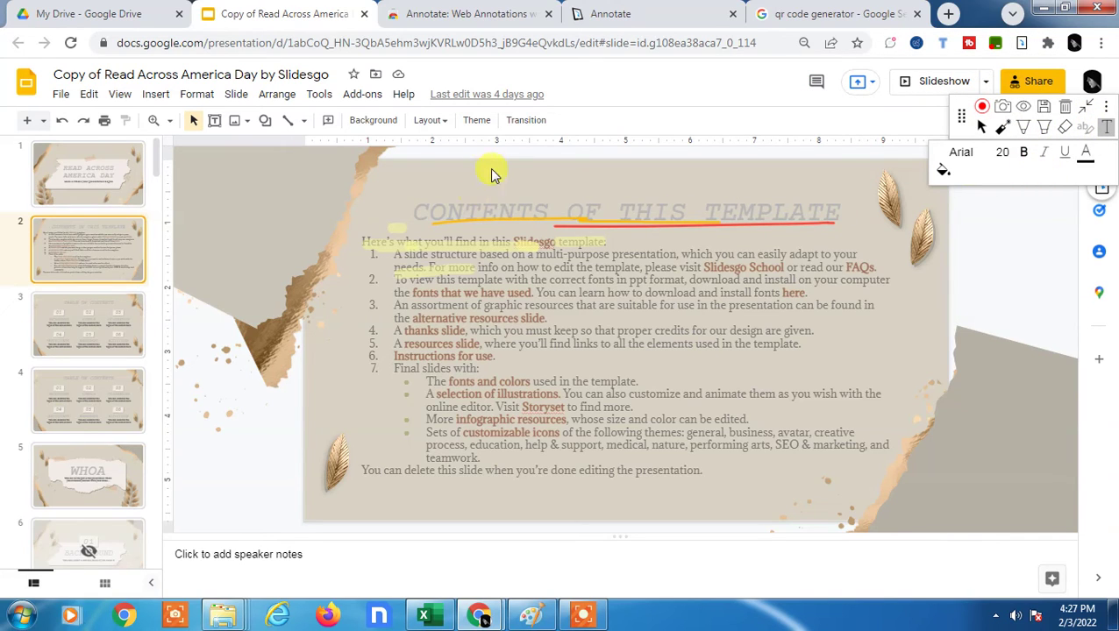
mouse_move(491, 174)
mouse_down()
mouse_move(800, 214)
mouse_move(803, 233)
mouse_up()
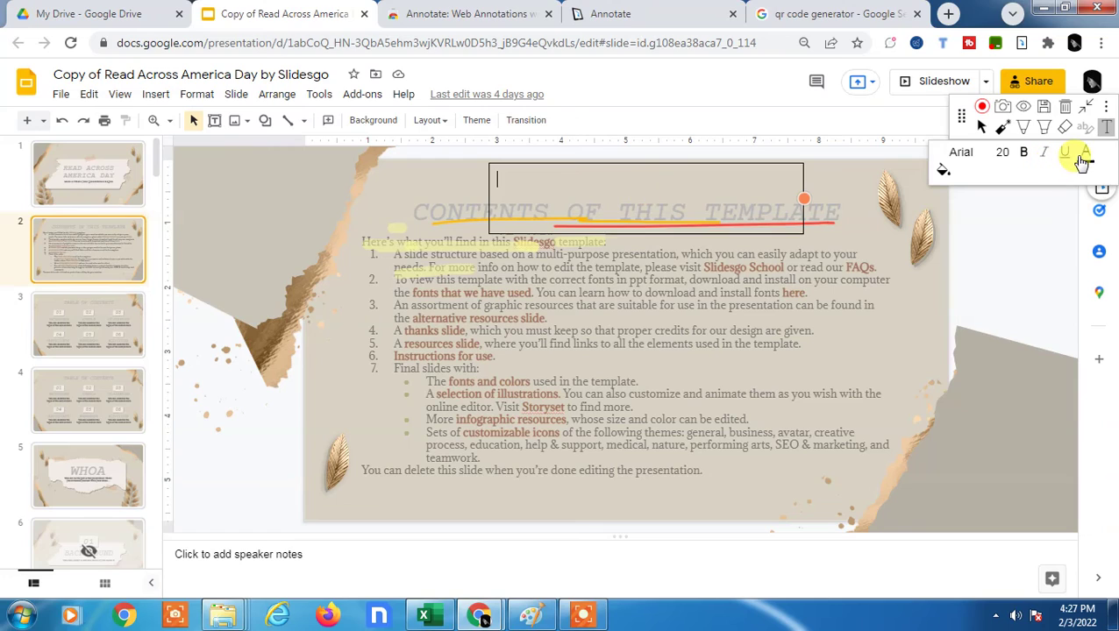
Step: Give the text box an orange fill and enter "asdfasdf asdfas df" in bold
click(941, 168)
click(984, 178)
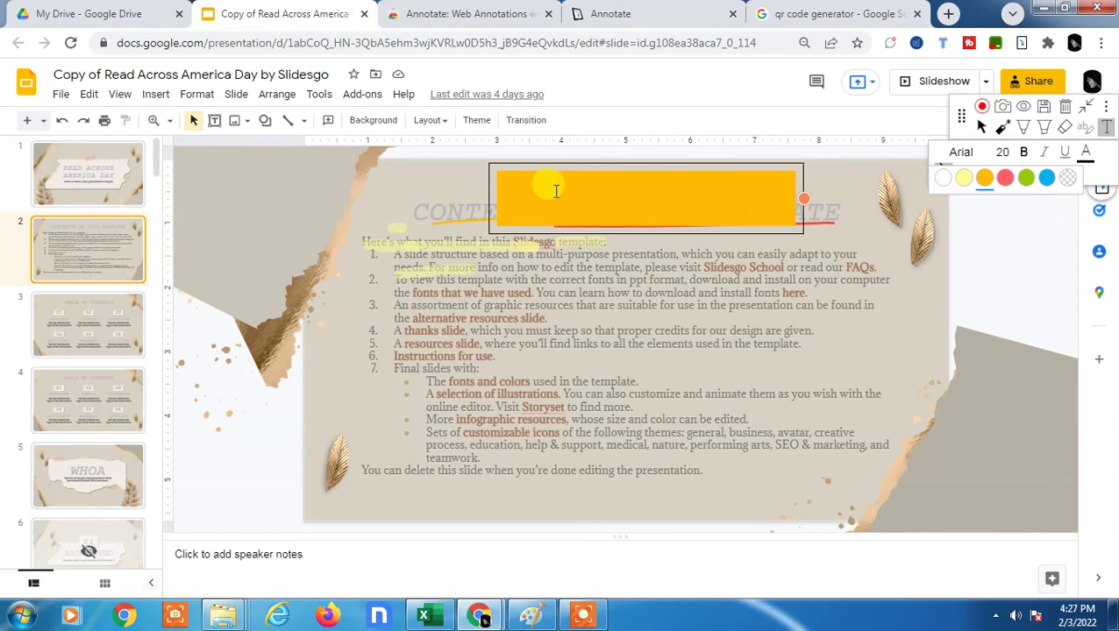
text(asdfasdf asdfas df)
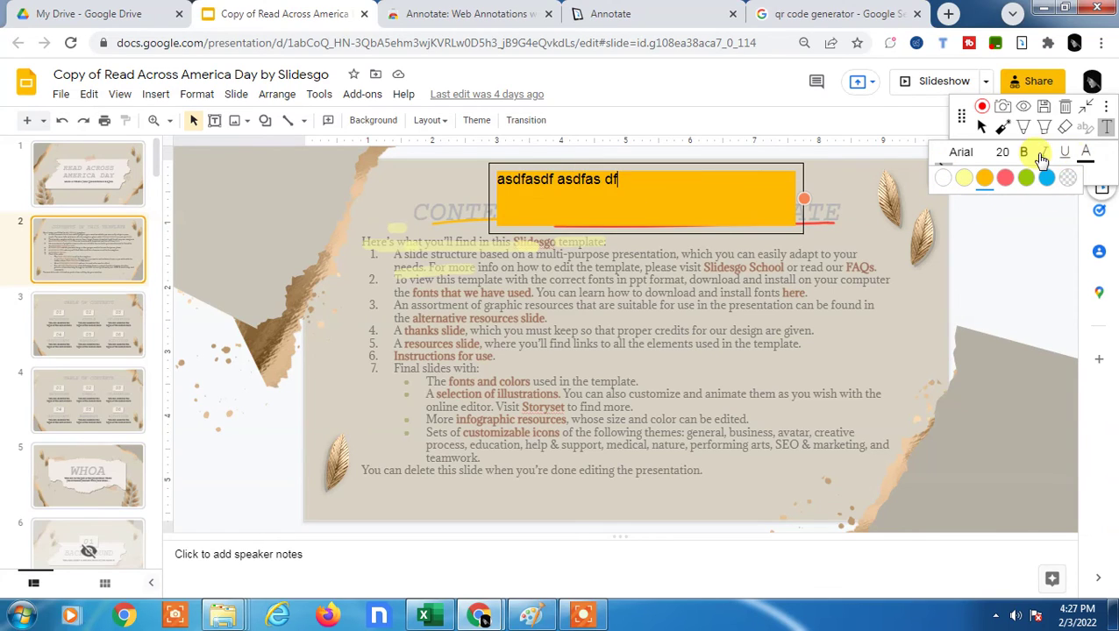
click(1032, 154)
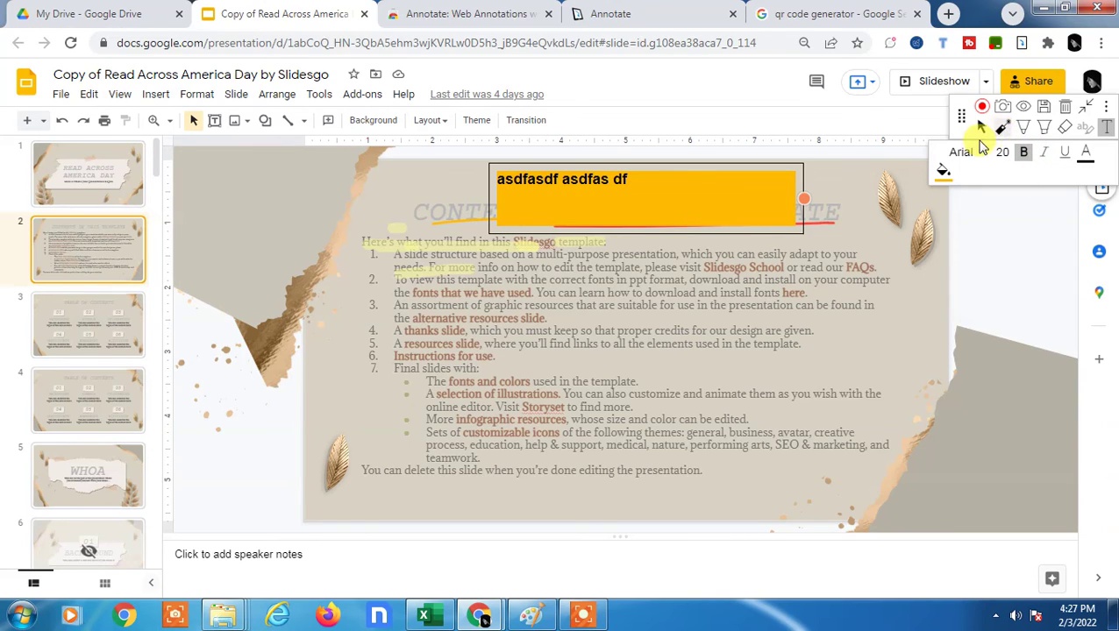
Step: Hide and show the slide's annotations twice, finishing with them shown, and switch to the Windows desktop
click(1024, 109)
click(1025, 109)
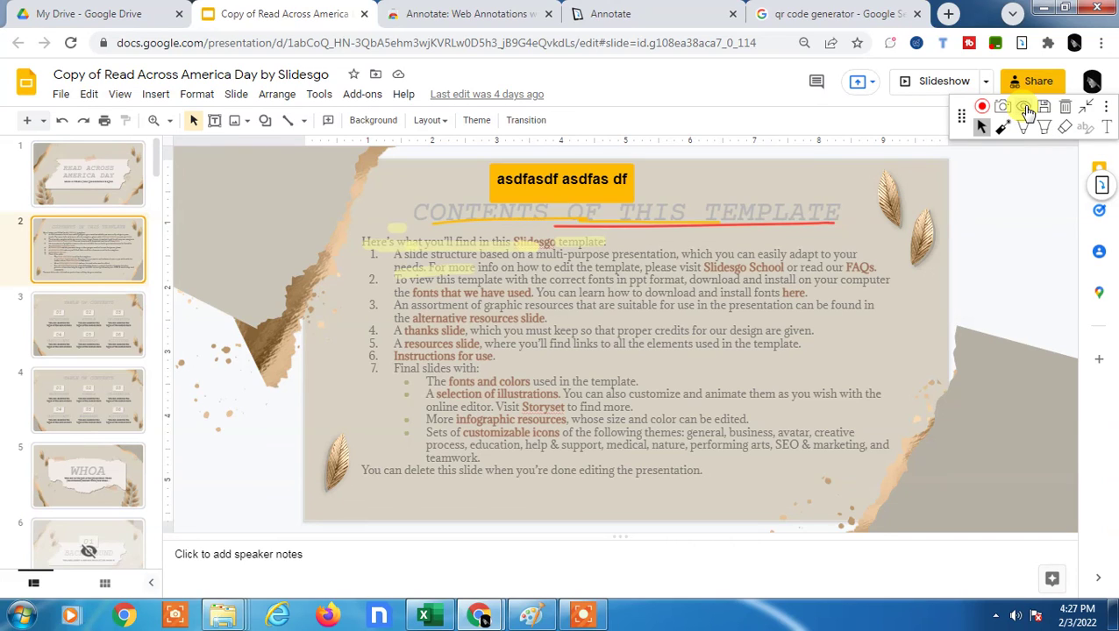
click(1024, 109)
click(1024, 109)
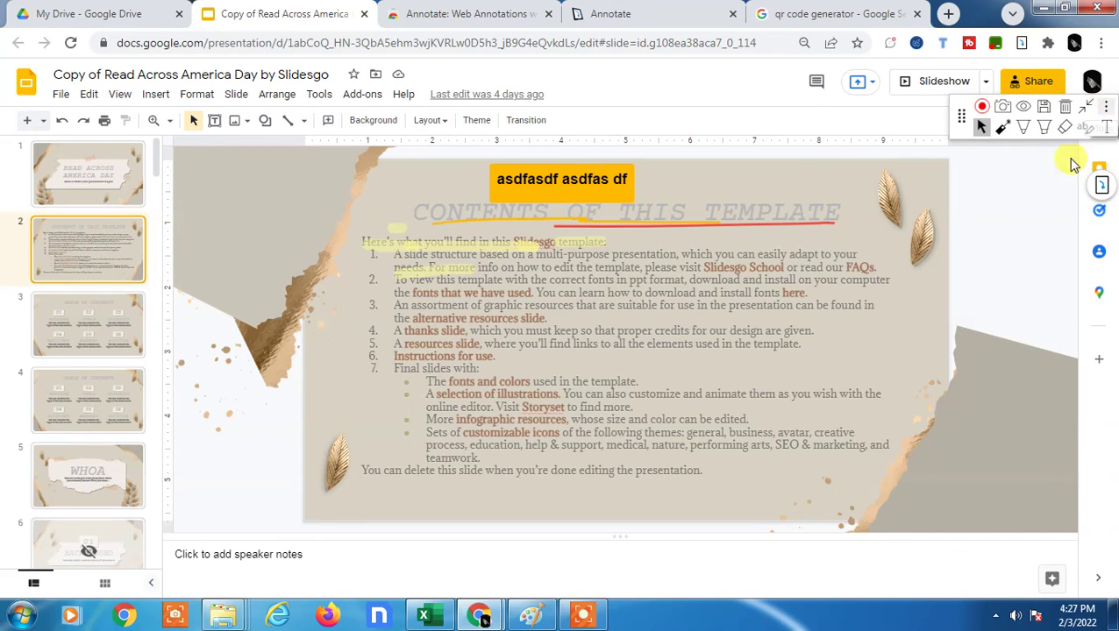
key(super+d)
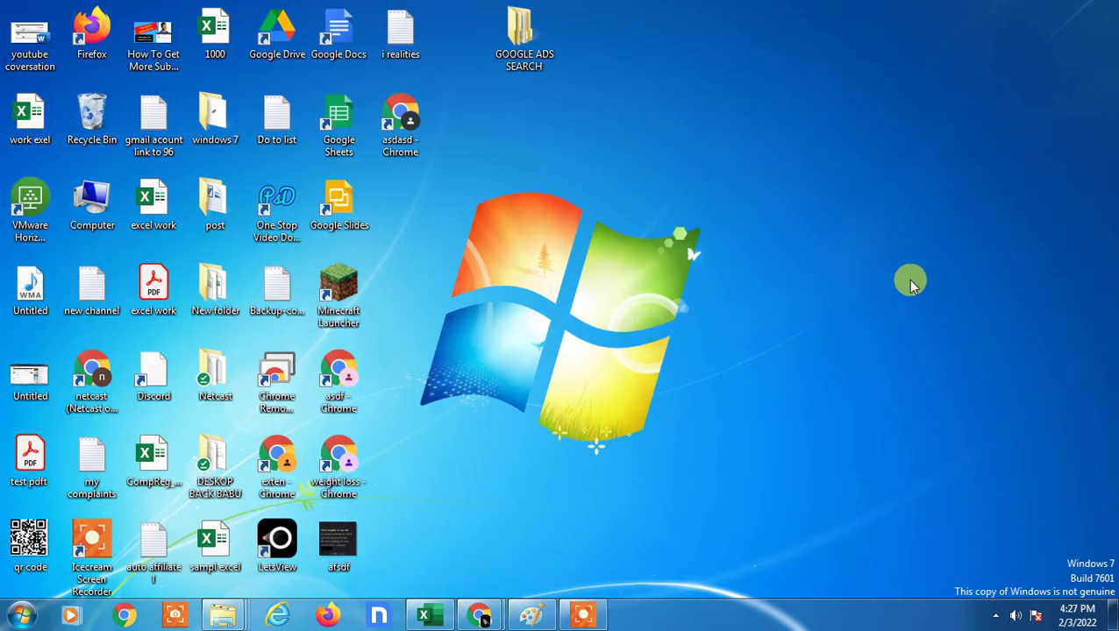